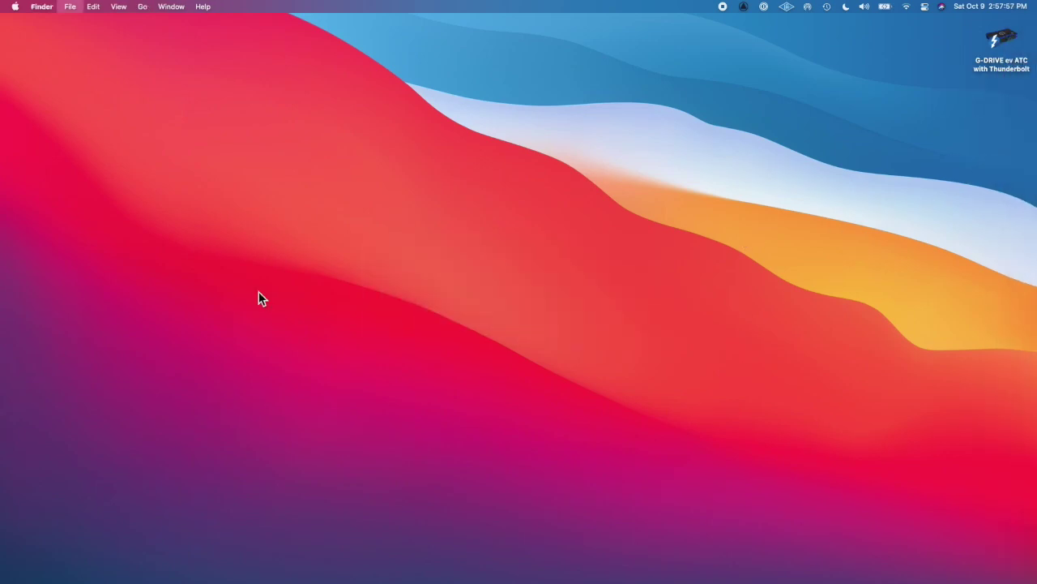
Step: Launch Pro Tools and create session 20211009 in the Everydays folder
{"action": "left_click", "coordinate": [298, 360]}
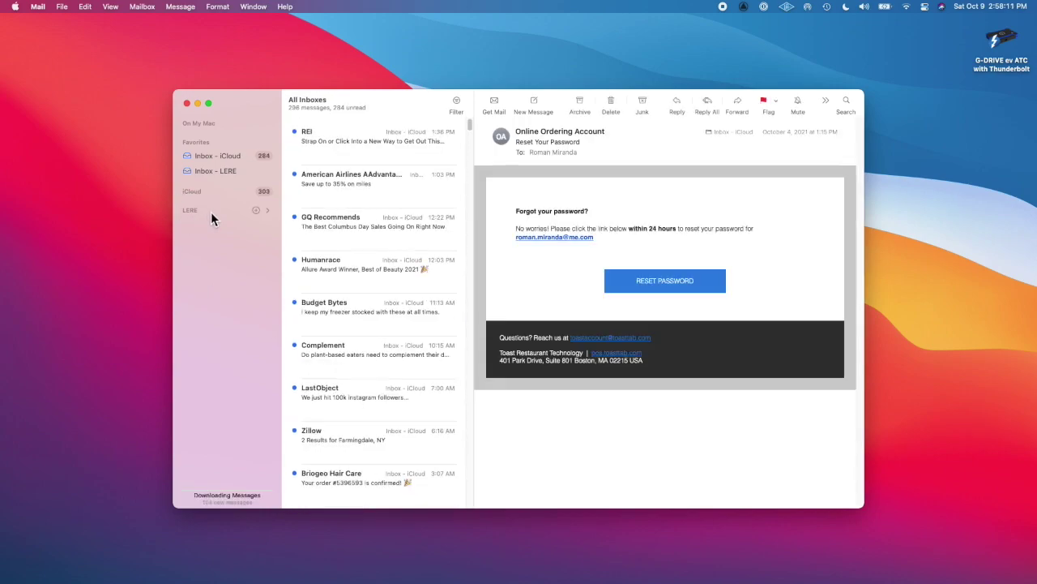
{"action": "left_click", "coordinate": [217, 170]}
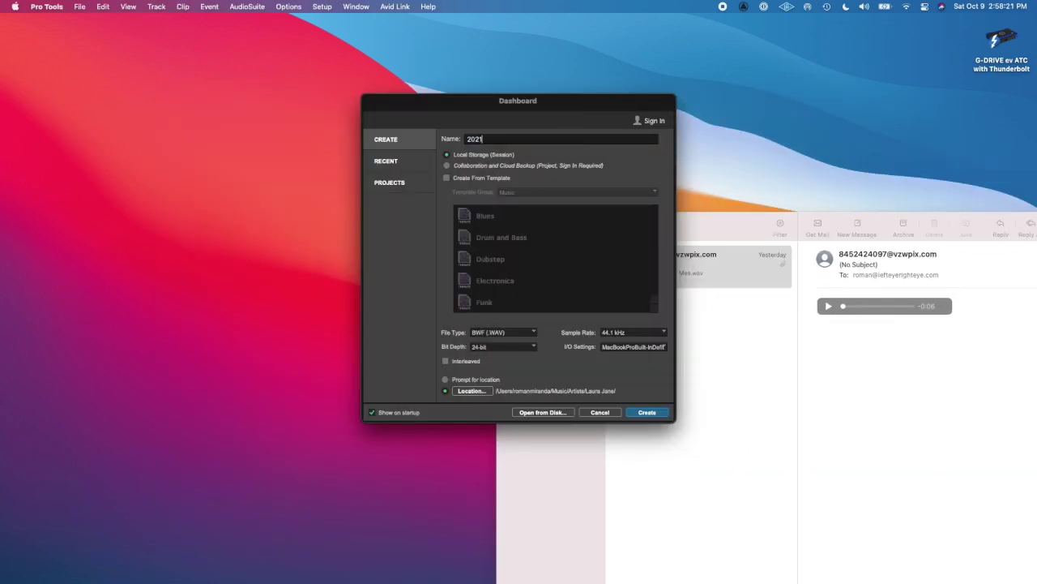
{"action": "left_click", "coordinate": [473, 391]}
{"action": "left_click", "coordinate": [681, 319]}
{"action": "left_click", "coordinate": [653, 414]}
Step: Save the emailed Audio Mes.wav attachment and select it in Finder's Downloads folder
{"action": "right_click", "coordinate": [637, 318]}
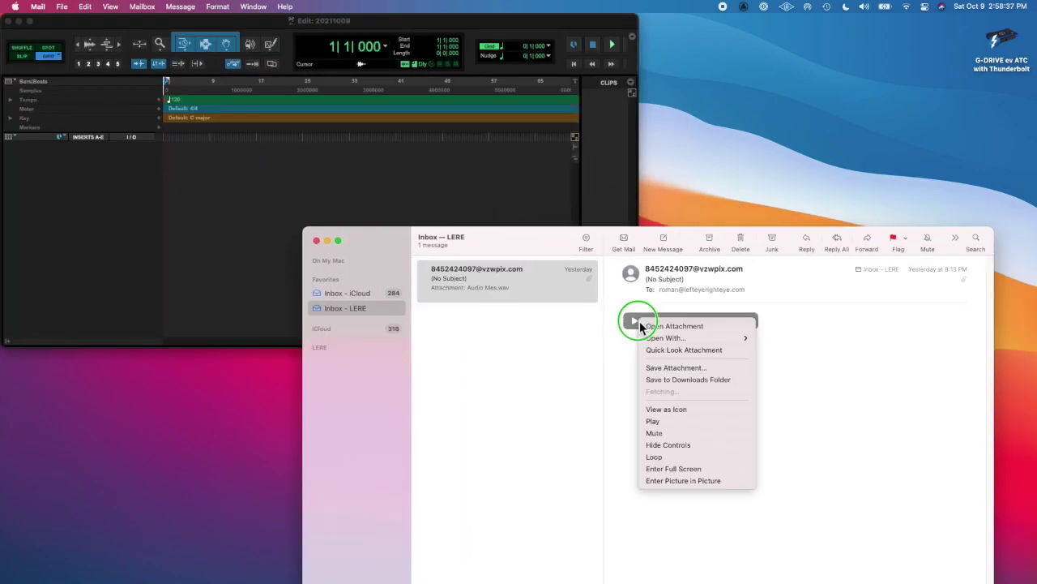
{"action": "left_click", "coordinate": [676, 378]}
{"action": "left_click", "coordinate": [546, 292]}
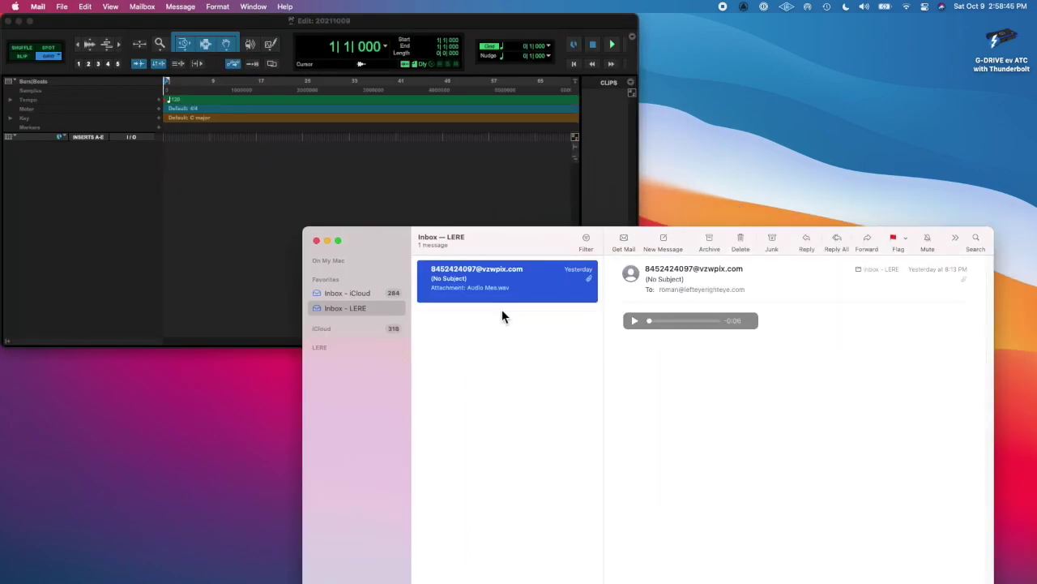
{"action": "key", "text": "Delete"}
{"action": "key", "text": "super+h"}
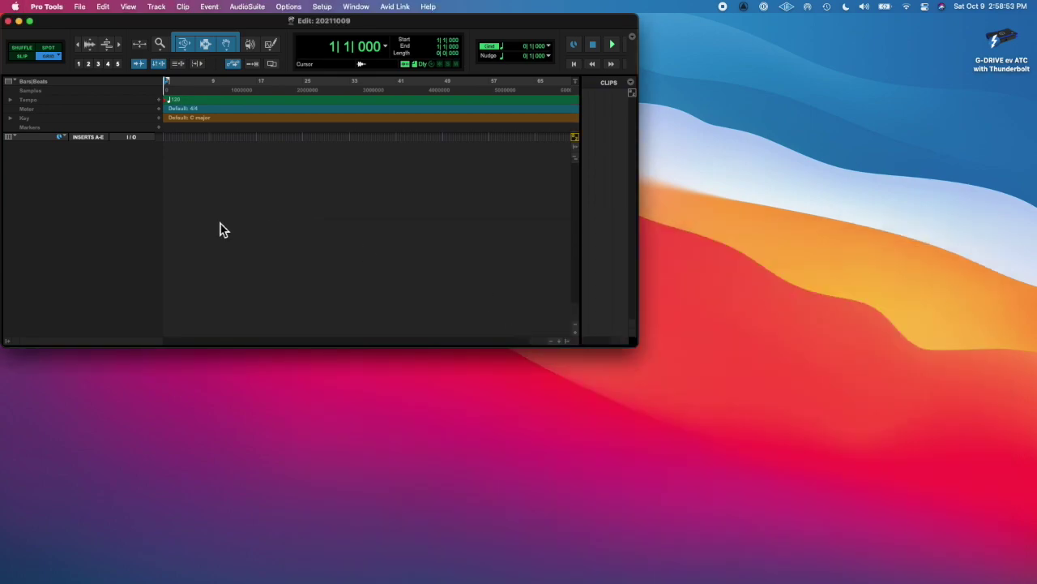
{"action": "key", "text": "super+Tab"}
{"action": "left_click", "coordinate": [290, 283]}
{"action": "left_click", "coordinate": [421, 170]}
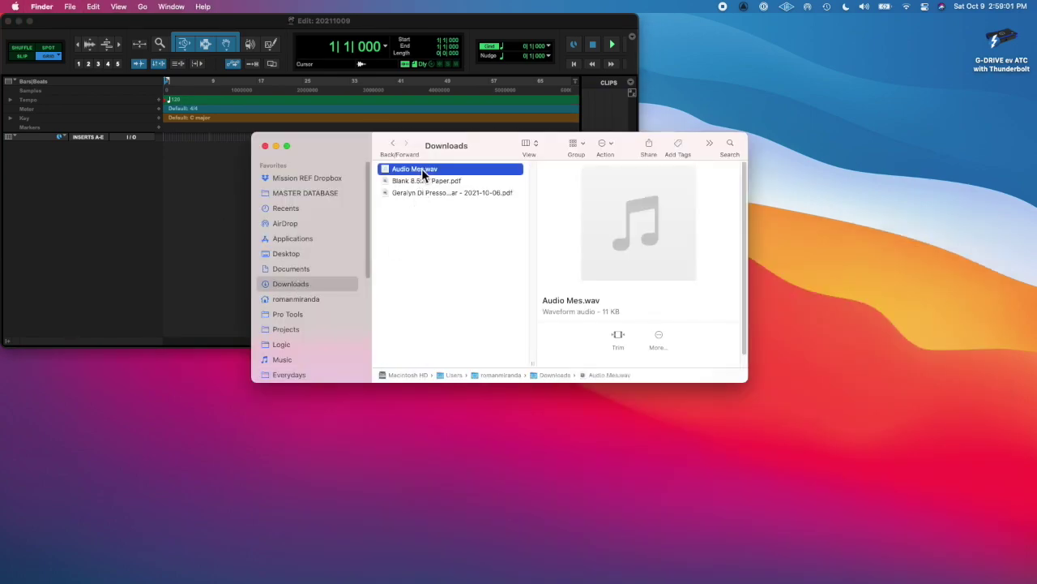
Step: Try dropping Audio Mes.wav into the session, maximise the Edit window, and open New Tracks
{"action": "left_click_drag", "start_coordinate": [428, 173], "coordinate": [174, 158]}
{"action": "left_click_drag", "start_coordinate": [666, 145], "coordinate": [552, 555]}
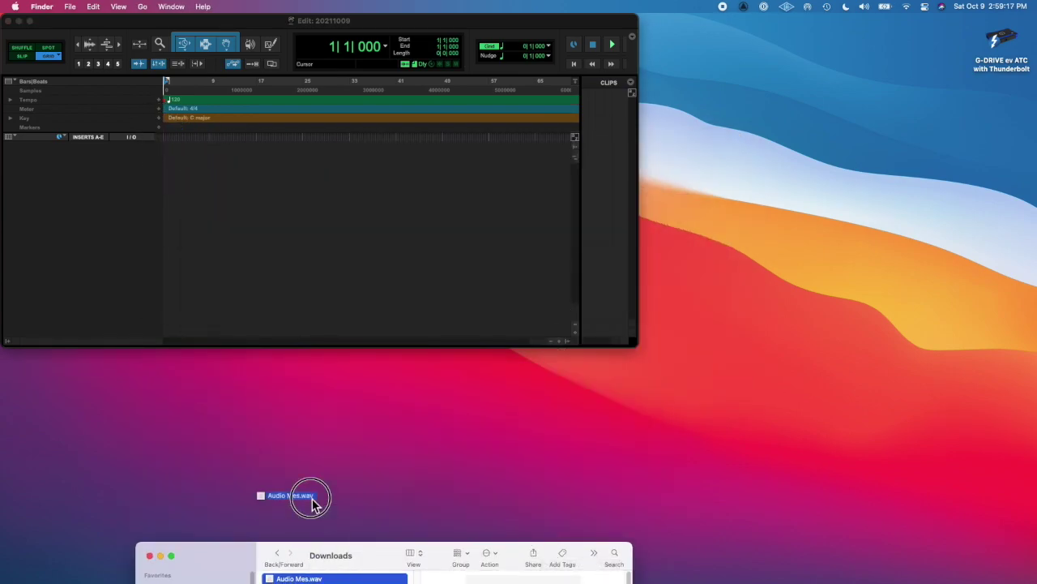
{"action": "left_click_drag", "start_coordinate": [315, 515], "coordinate": [250, 211]}
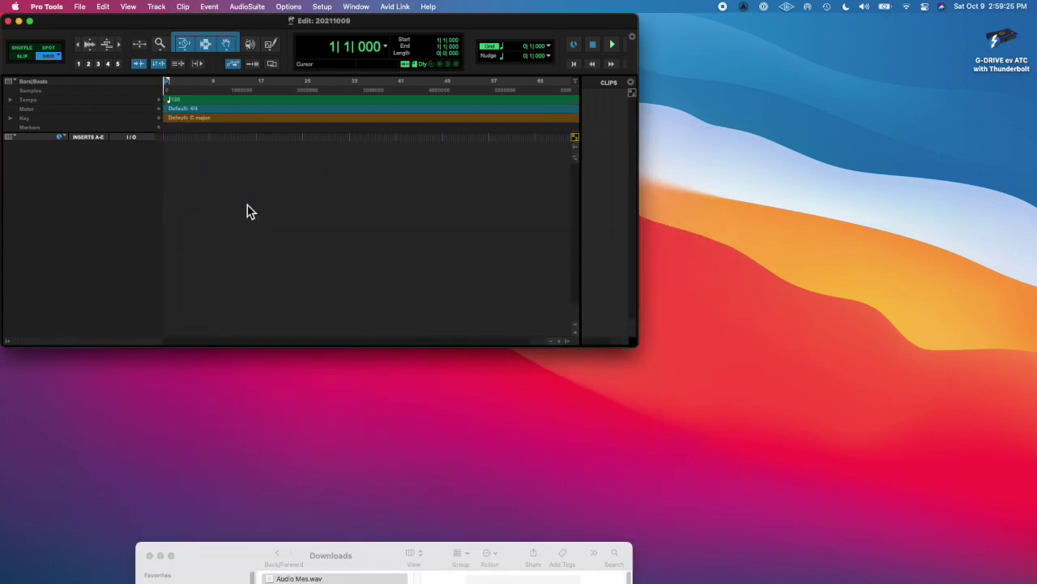
{"action": "double_click", "coordinate": [142, 25]}
{"action": "key", "text": "shift+super+n"}
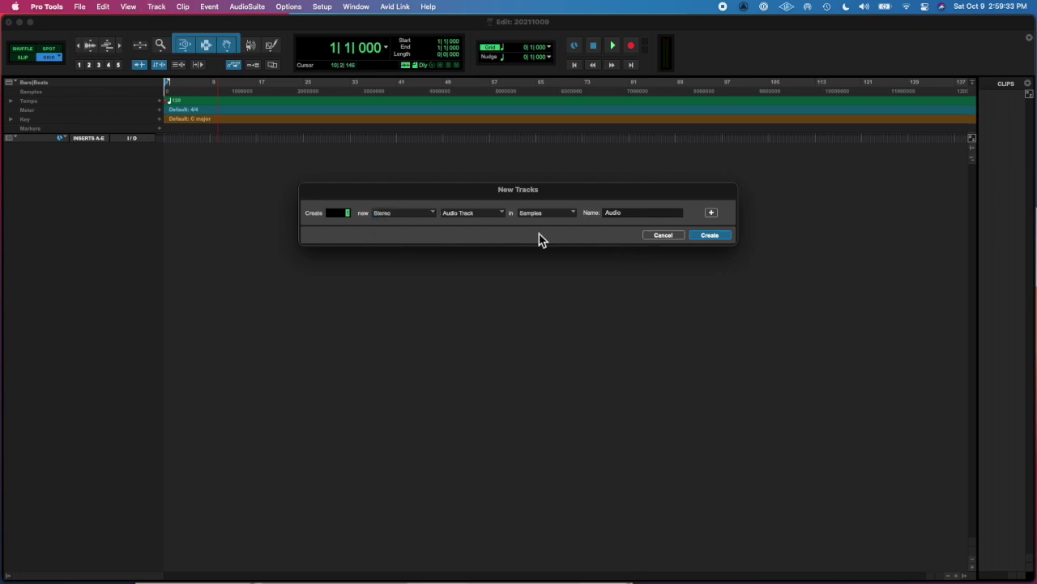
Step: Create a stereo audio track and drag Audio Mes.wav over the track area again
{"action": "key", "text": "Return"}
{"action": "left_click_drag", "start_coordinate": [308, 578], "coordinate": [267, 169]}
{"action": "left_click", "coordinate": [308, 579]}
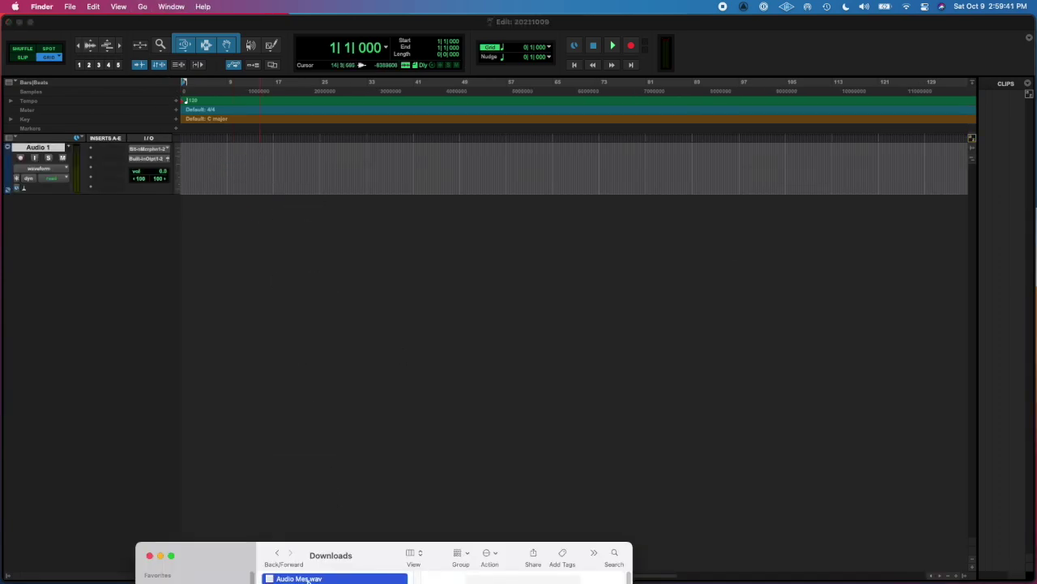
{"action": "mouse_move", "coordinate": [341, 563]}
{"action": "left_mouse_down"}
{"action": "mouse_move", "coordinate": [363, 554]}
{"action": "mouse_move", "coordinate": [265, 289]}
{"action": "mouse_move", "coordinate": [316, 153]}
{"action": "left_mouse_up"}
Step: Preview Audio Mes.wav in Quick Look and QuickTime Player, then close the player
{"action": "left_click", "coordinate": [347, 568]}
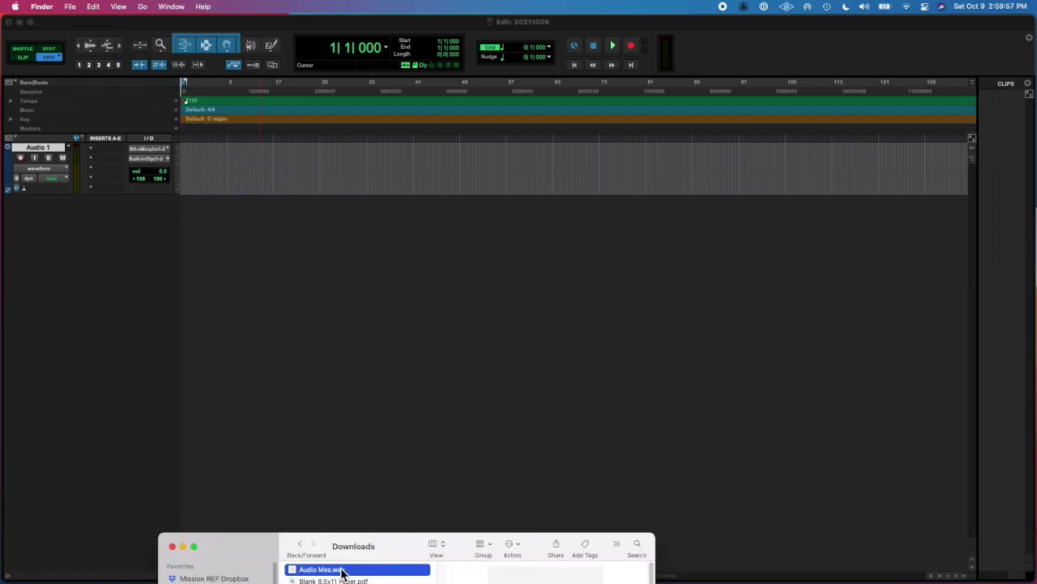
{"action": "right_click", "coordinate": [342, 572]}
{"action": "left_click", "coordinate": [329, 574]}
{"action": "key", "text": "space"}
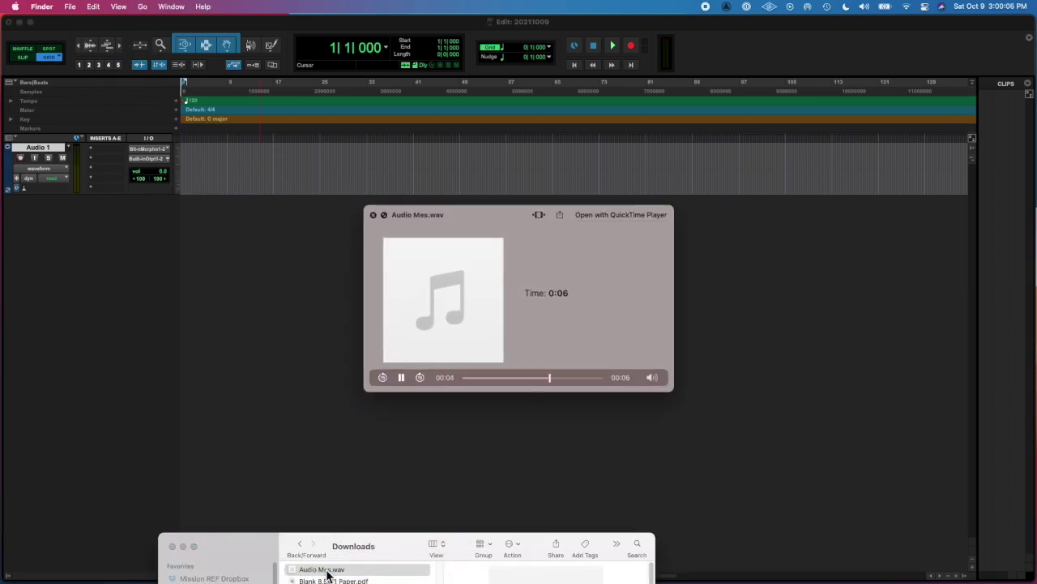
{"action": "left_click", "coordinate": [600, 212]}
{"action": "left_click", "coordinate": [475, 278]}
{"action": "left_click_drag", "start_coordinate": [556, 283], "coordinate": [411, 229]}
{"action": "left_click", "coordinate": [351, 222]}
Step: Search '.wav not loading in pro tools' and read the Avid forum thread on WAV imports
{"action": "key", "text": "super+n"}
{"action": "type", "text": ".wav not loading in pro tools"}
{"action": "key", "text": "Return"}
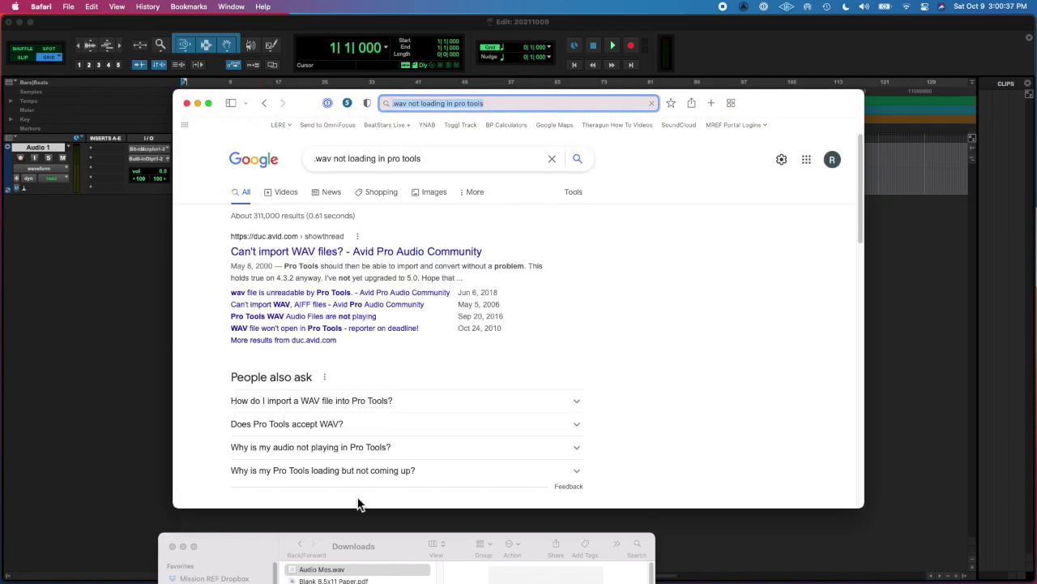
{"action": "left_click", "coordinate": [373, 250]}
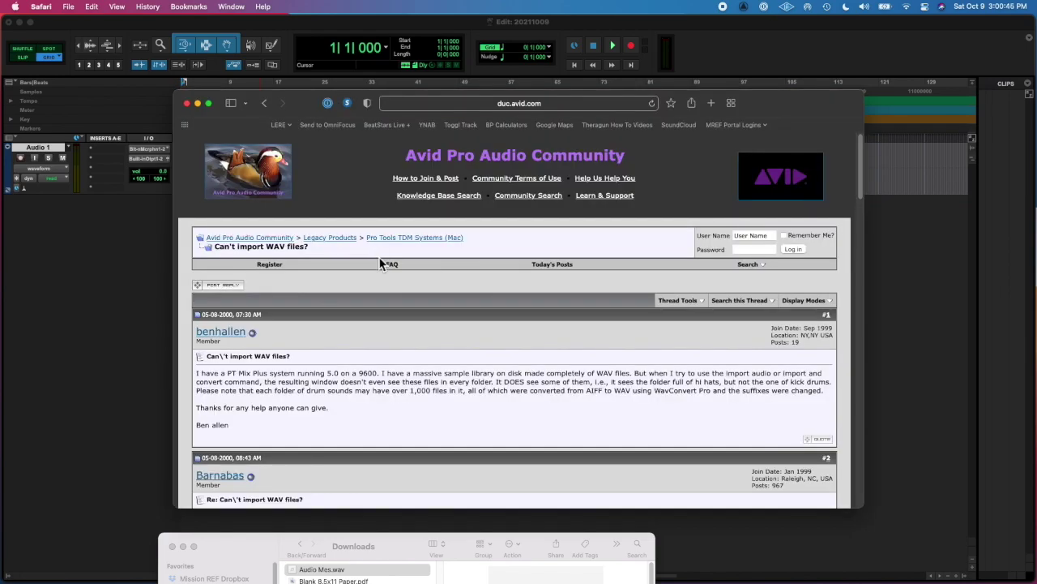
{"action": "left_click_drag", "start_coordinate": [859, 167], "coordinate": [859, 188]}
{"action": "scroll", "coordinate": [859, 188], "scroll_direction": "down", "scroll_amount": 1}
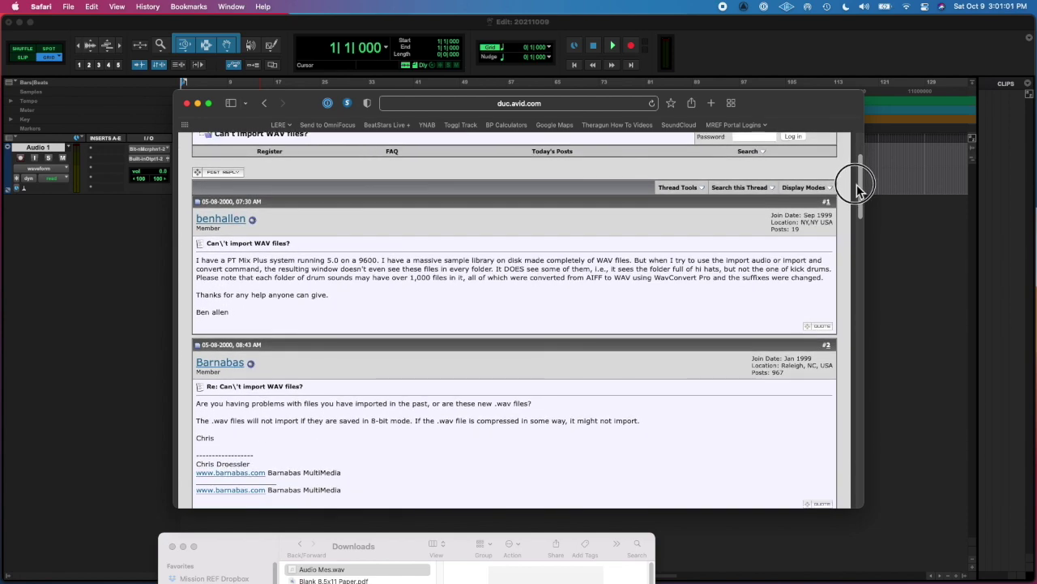
{"action": "left_click", "coordinate": [186, 102]}
Step: Open Import Audio and browse the Logic folder in column view
{"action": "left_click", "coordinate": [58, 24]}
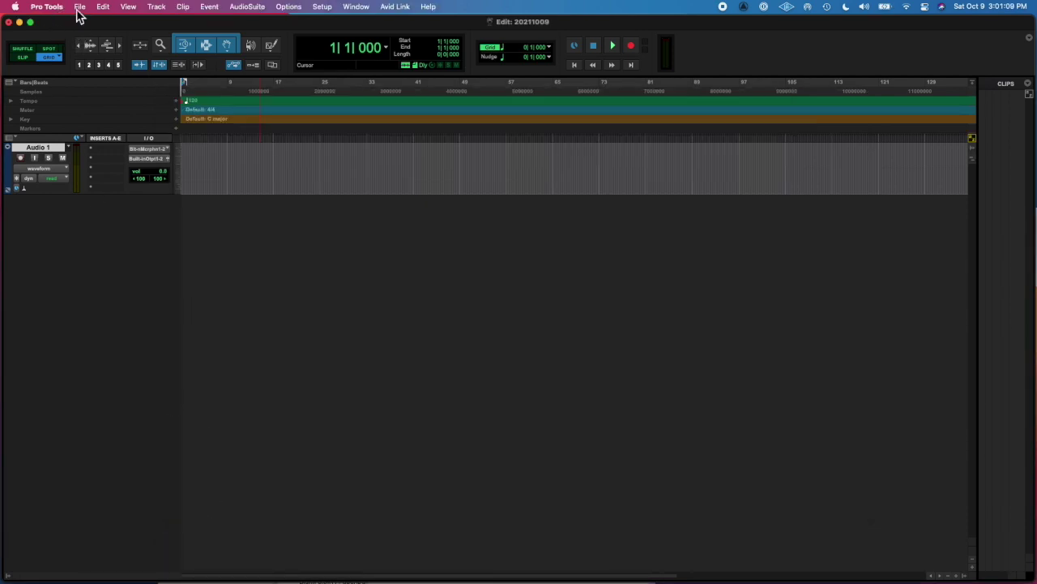
{"action": "left_click", "coordinate": [79, 7]}
{"action": "left_click", "coordinate": [227, 212]}
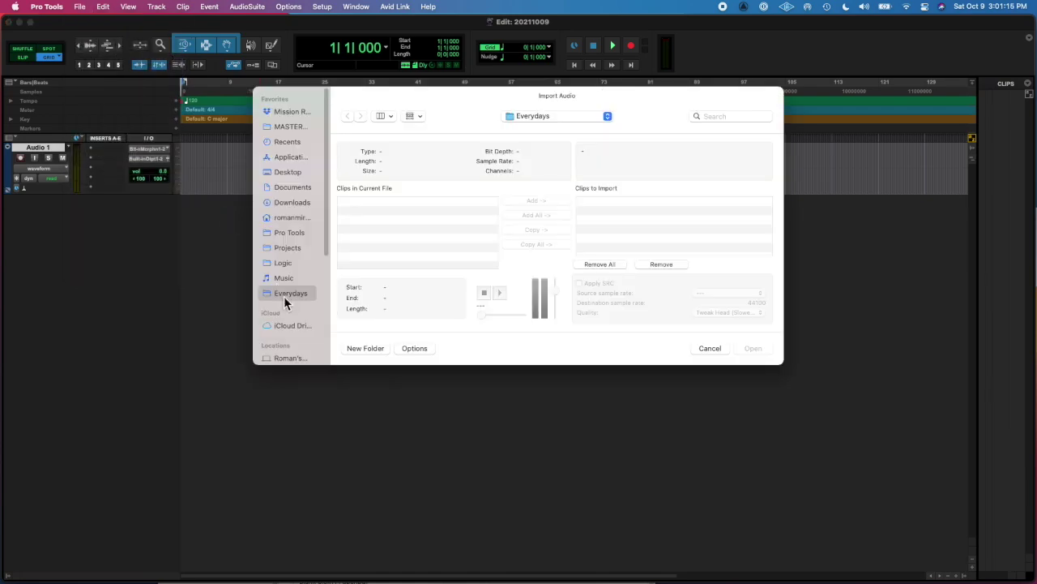
{"action": "left_click", "coordinate": [297, 203]}
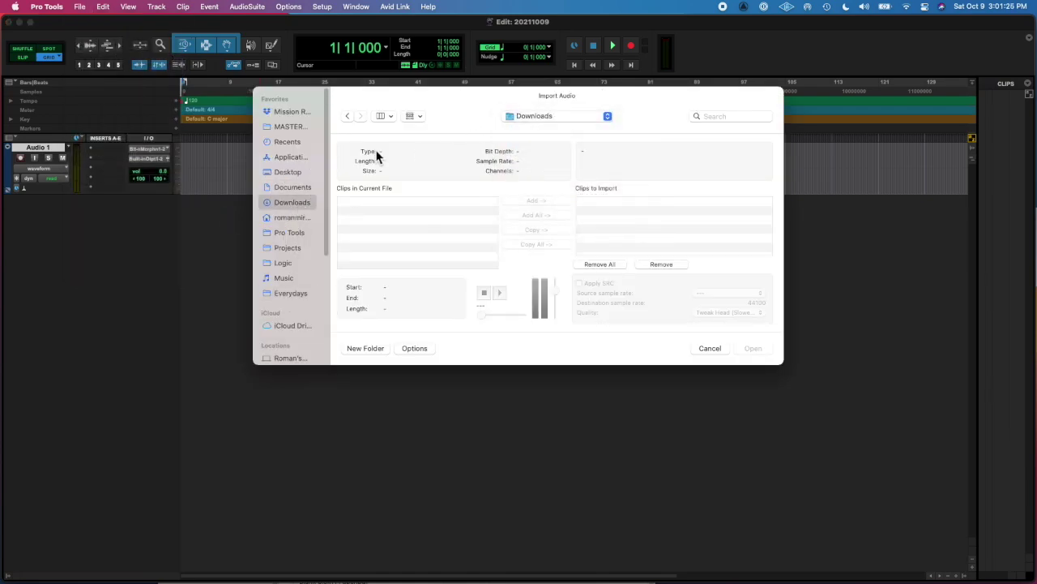
{"action": "left_click", "coordinate": [282, 263]}
{"action": "left_click", "coordinate": [347, 116]}
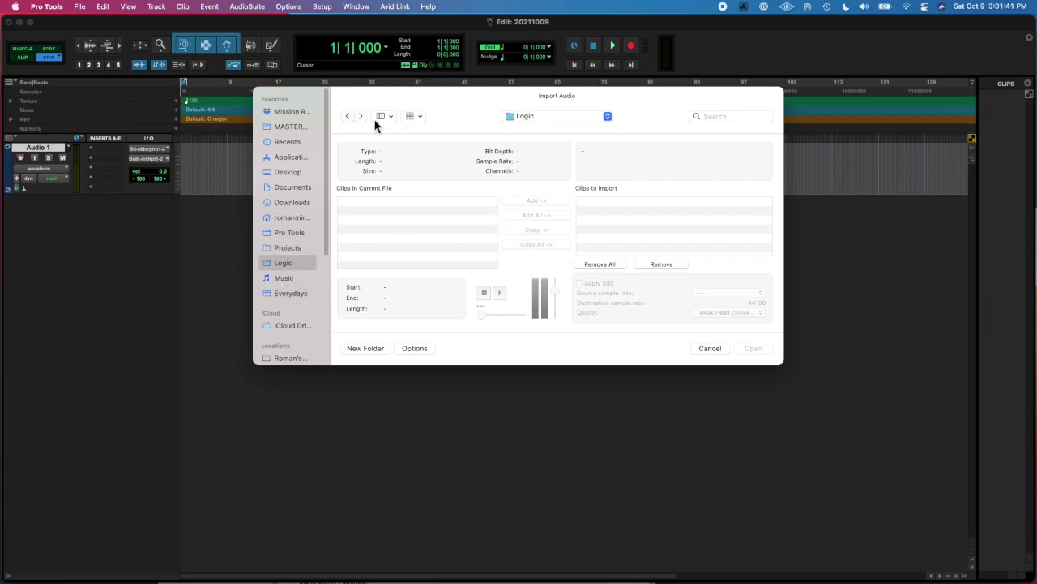
{"action": "left_click", "coordinate": [380, 116]}
{"action": "scroll", "coordinate": [381, 284], "scroll_direction": "down", "scroll_amount": 5}
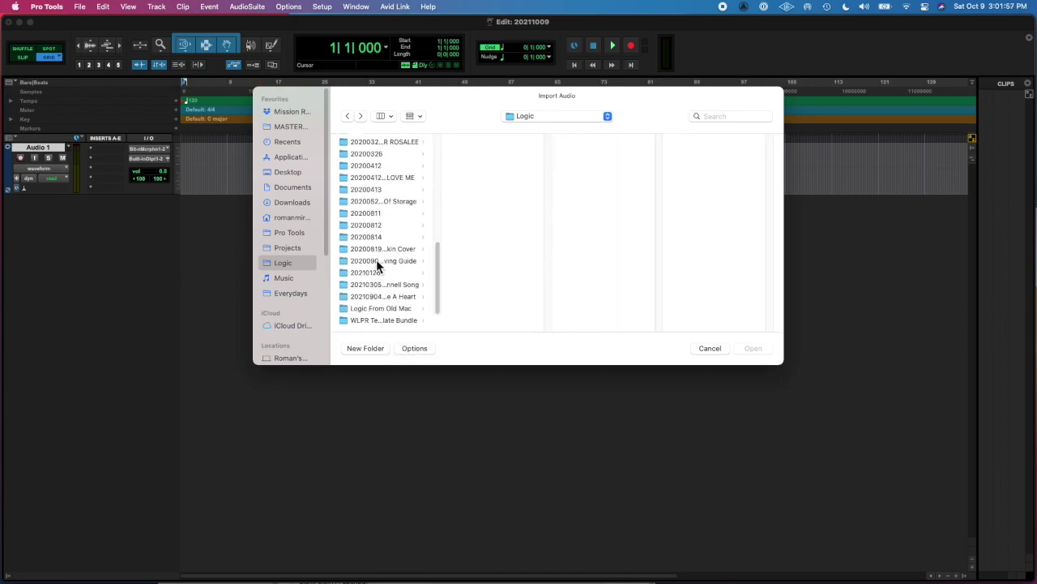
Step: Select Audio Mes.wav from Downloads and confirm the import
{"action": "left_click", "coordinate": [486, 154]}
{"action": "left_click", "coordinate": [591, 143]}
{"action": "left_click", "coordinate": [292, 202]}
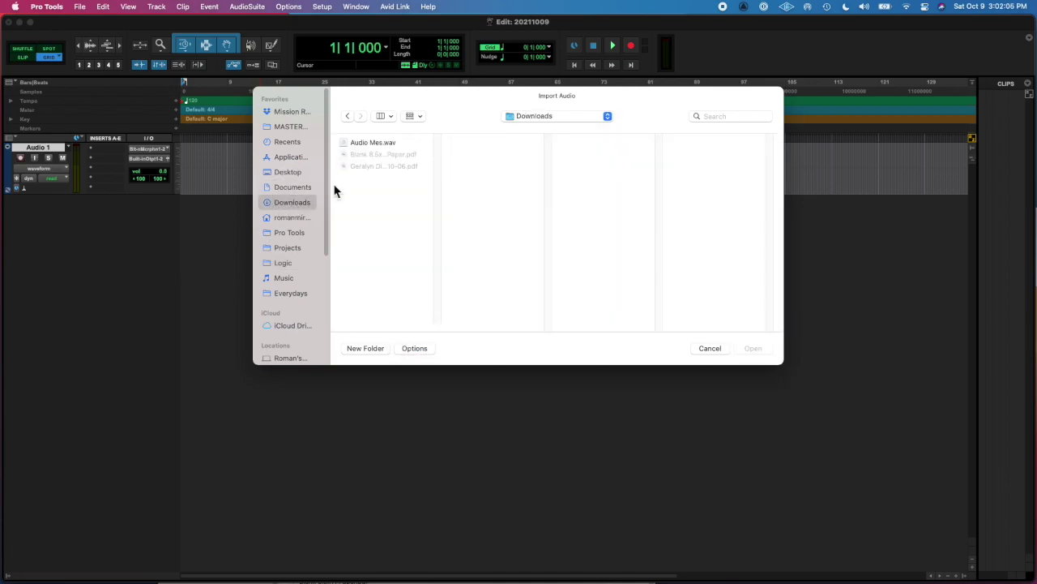
{"action": "left_click", "coordinate": [373, 141]}
{"action": "left_click", "coordinate": [767, 350]}
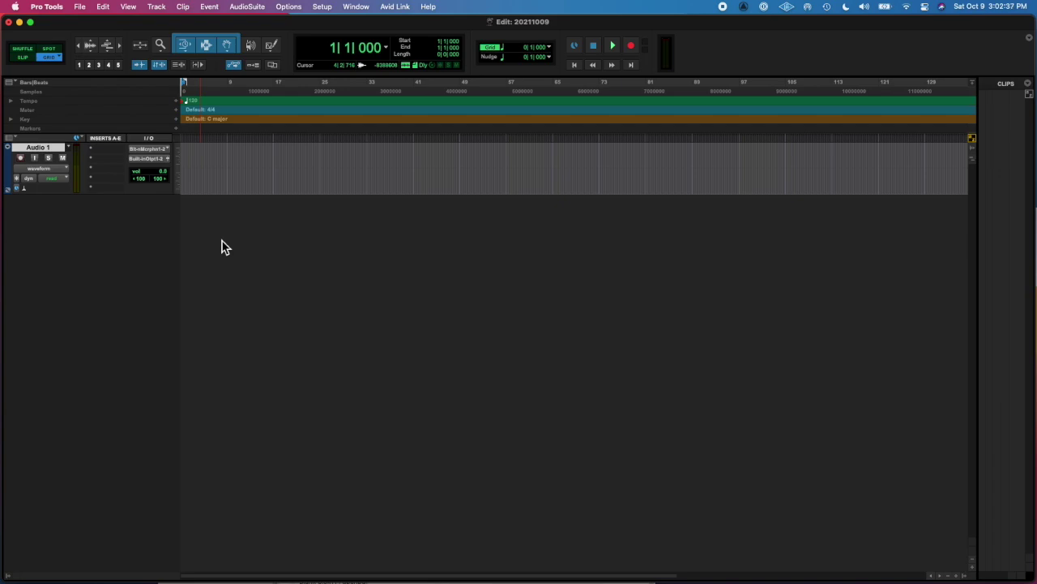
Step: Add a new Audio 2 track and record a growl onto it
{"action": "left_click", "coordinate": [614, 252]}
{"action": "key", "text": "super+shift+n"}
{"action": "left_click", "coordinate": [712, 237]}
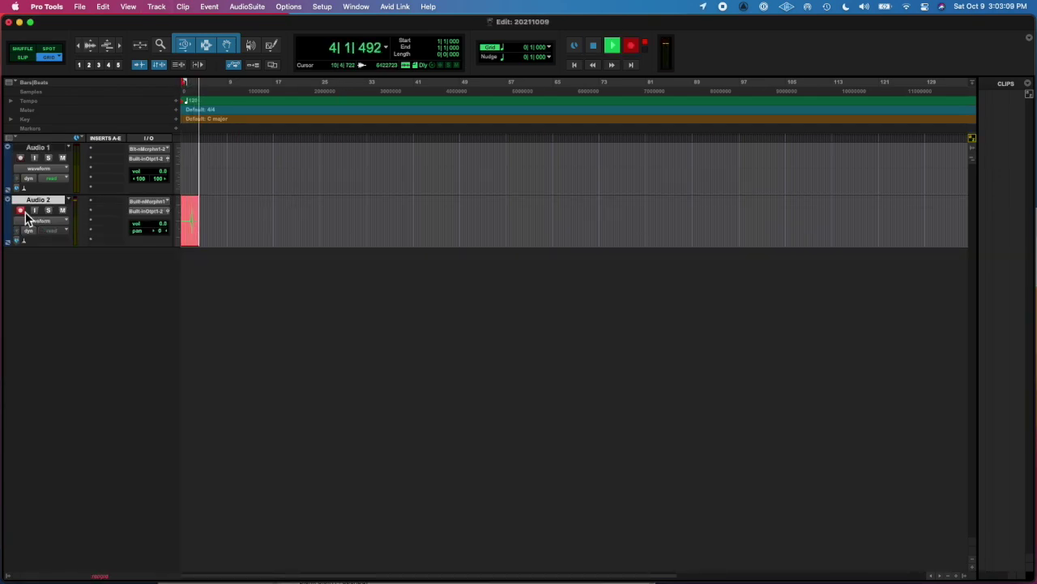
{"action": "key", "text": "space"}
Step: Hide the Audio 1 track, then zoom in on the Audio 2_01 clip and play it
{"action": "right_click", "coordinate": [38, 147]}
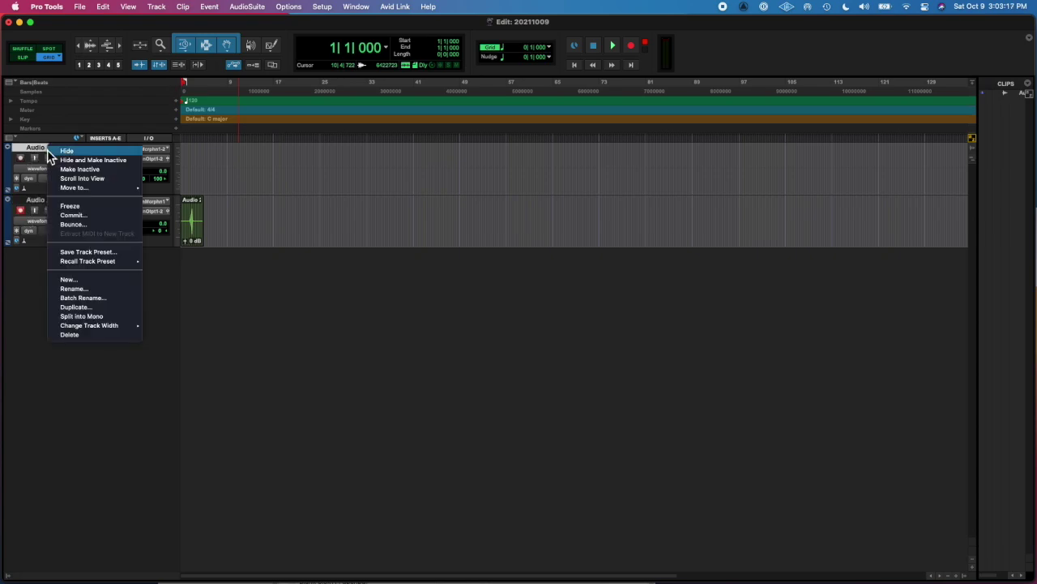
{"action": "left_click", "coordinate": [49, 152]}
{"action": "left_click", "coordinate": [191, 166]}
{"action": "key", "text": "ctrl+e"}
{"action": "key", "text": "space"}
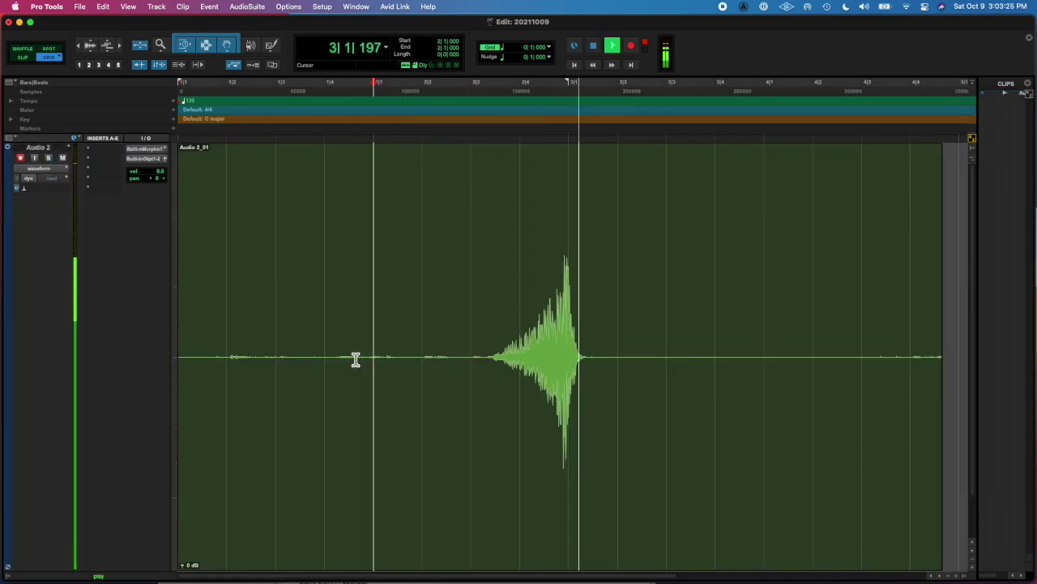
Step: Trim the growl clip down to the range around its burst
{"action": "key", "text": "space"}
{"action": "left_click_drag", "start_coordinate": [474, 350], "coordinate": [601, 339]}
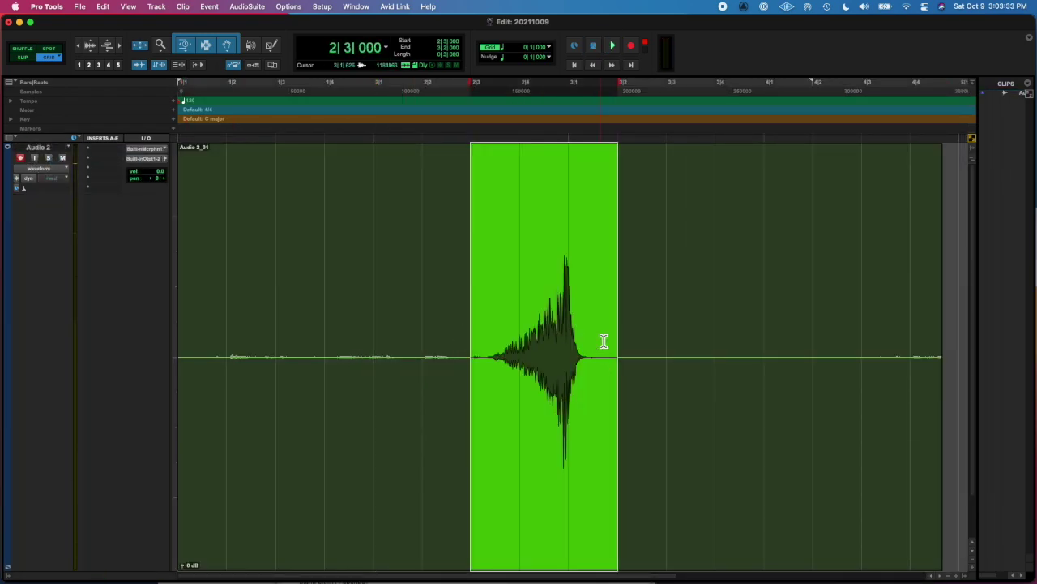
{"action": "key", "text": "ctrl+t"}
Step: Reverse the trimmed clip with AudioSuite Reverse and render it
{"action": "left_click_drag", "start_coordinate": [584, 514], "coordinate": [273, 440]}
{"action": "left_click", "coordinate": [247, 6]}
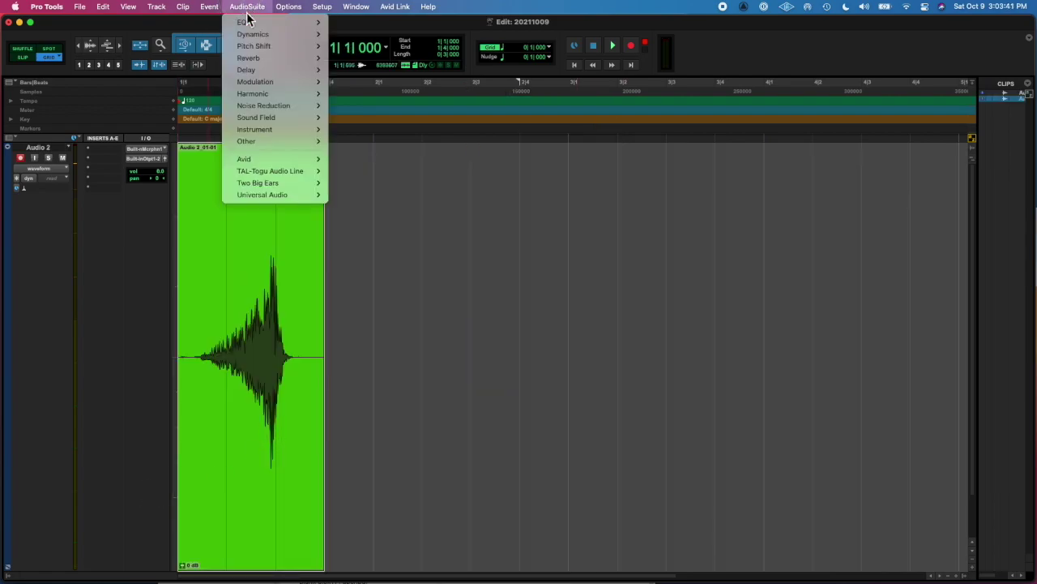
{"action": "left_click", "coordinate": [352, 207]}
{"action": "left_click", "coordinate": [631, 226]}
{"action": "left_click", "coordinate": [188, 320]}
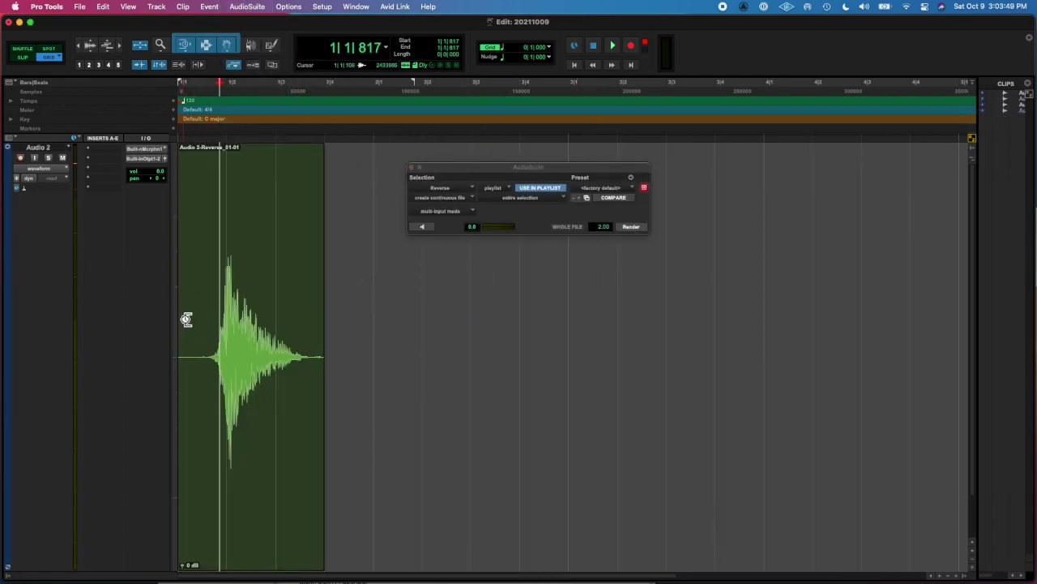
Step: Trim the reversed clip's start slightly later, add a fade-out at its end, and play it
{"action": "left_click_drag", "start_coordinate": [185, 322], "coordinate": [215, 337]}
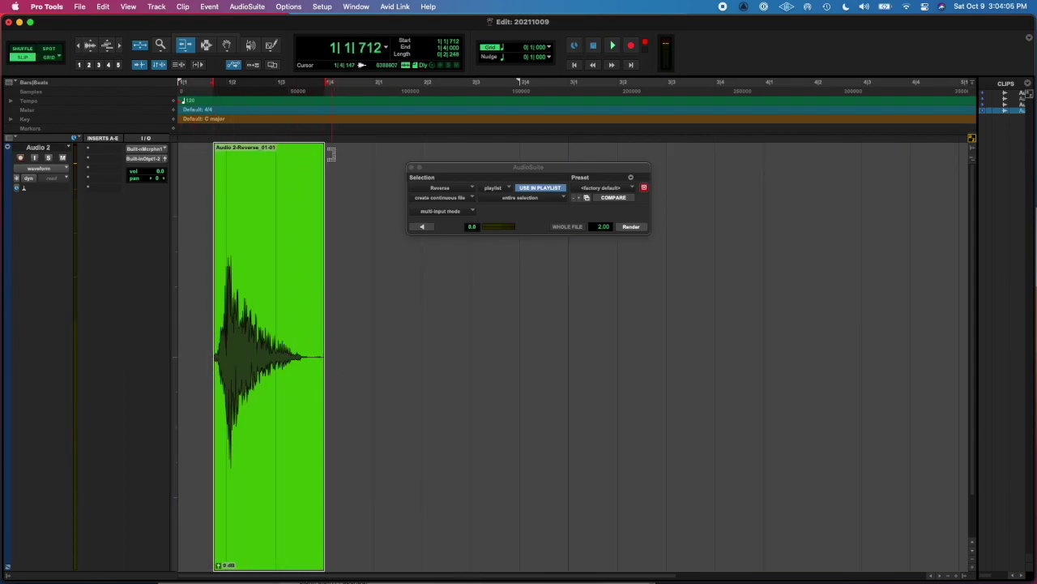
{"action": "left_click_drag", "start_coordinate": [322, 149], "coordinate": [230, 146]}
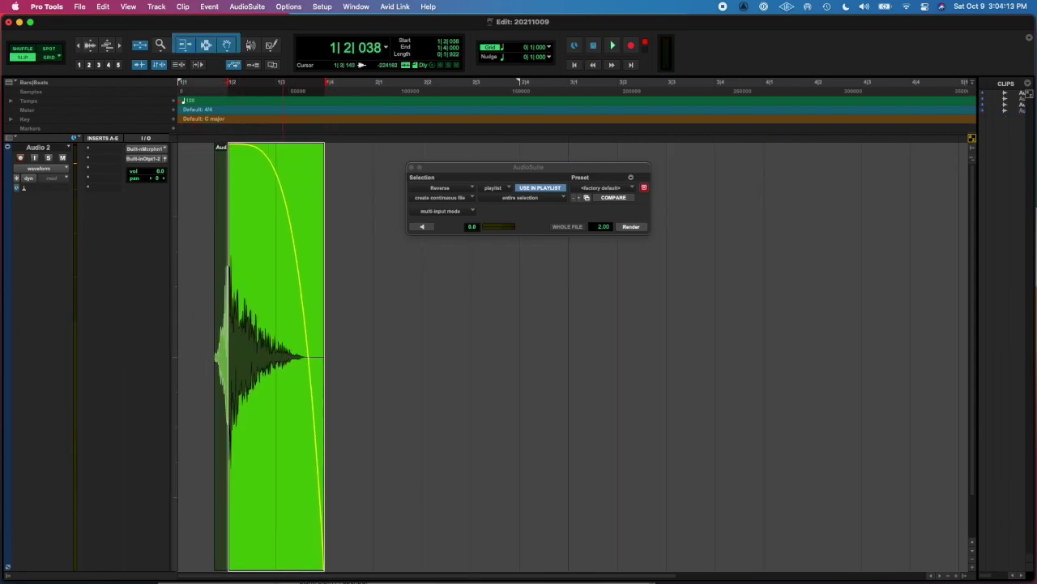
{"action": "key", "text": "space"}
{"action": "key", "text": "space"}
{"action": "left_click", "coordinate": [101, 148]}
{"action": "mouse_move", "coordinate": [120, 150]}
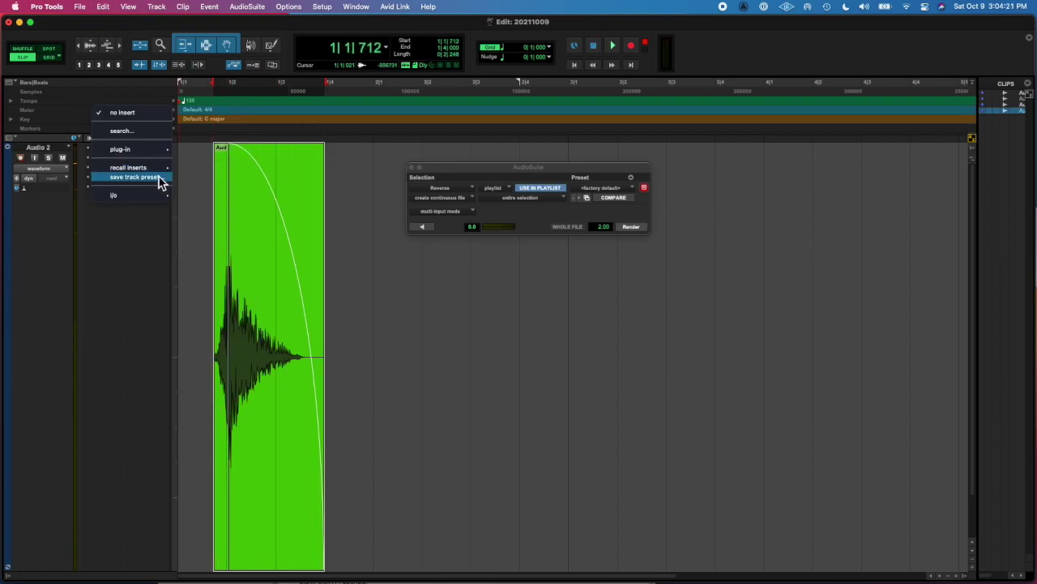
Step: Insert Transient Master on Audio 2 with attack 29% and sustain -36%, then play
{"action": "left_click", "coordinate": [324, 431]}
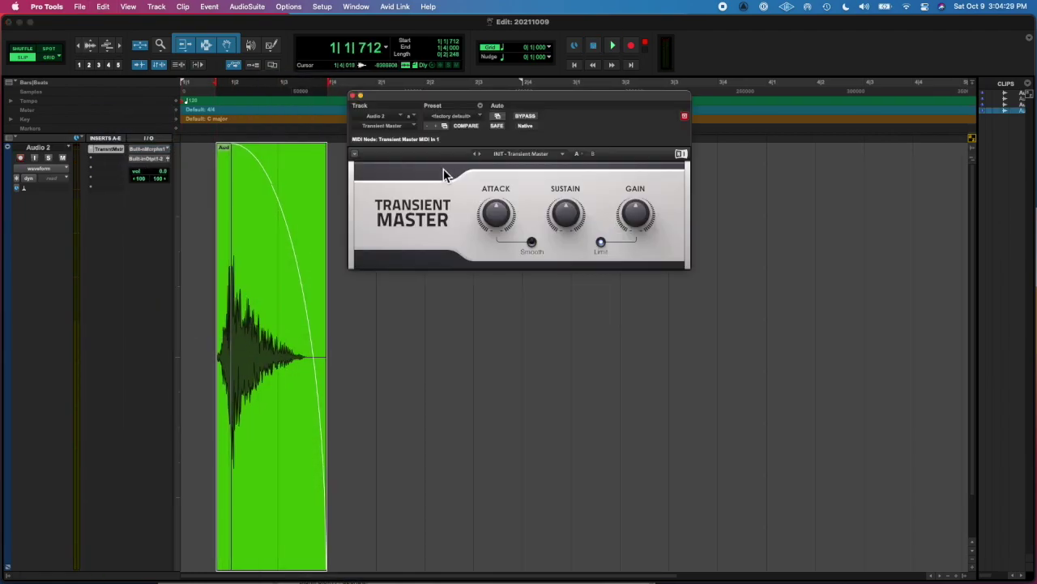
{"action": "left_click", "coordinate": [219, 357]}
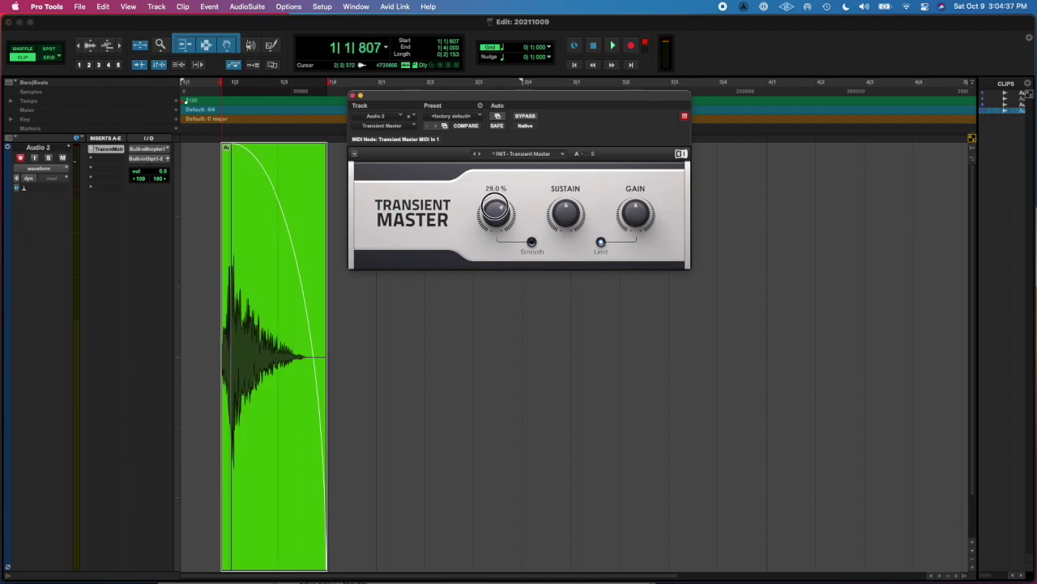
{"action": "key", "text": "space"}
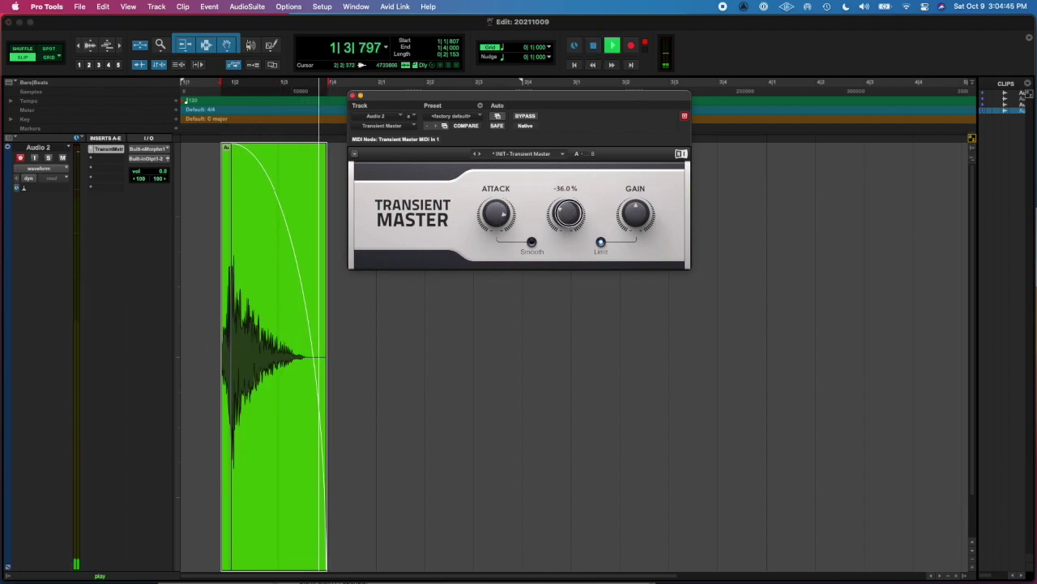